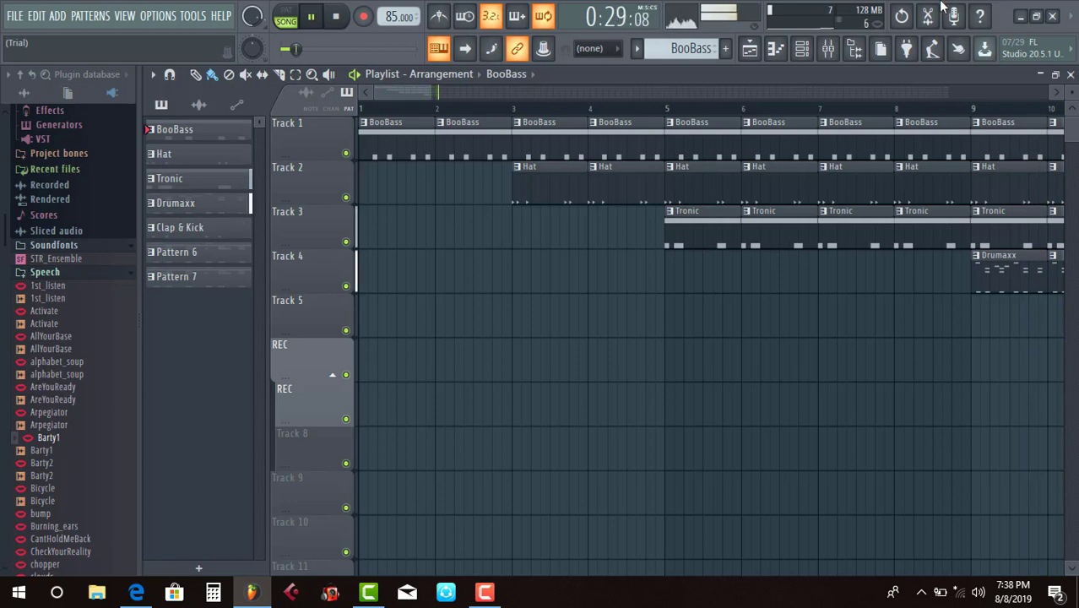
Follow the song's playback along the playlist arrangement and stop it around bar 36.
left_click_drag(402, 92, 463, 96)
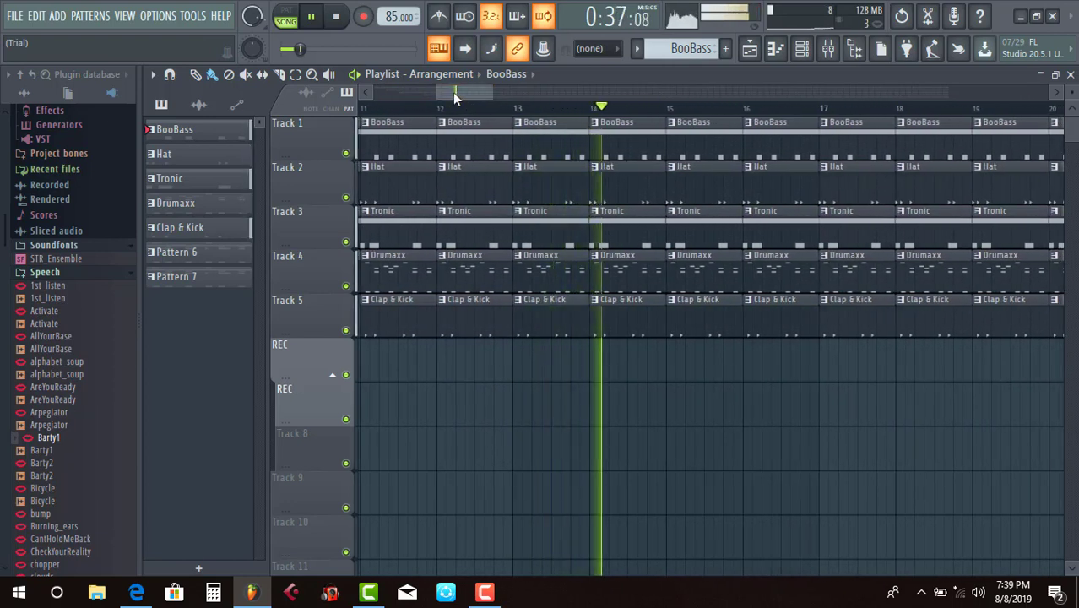
left_click_drag(455, 92, 476, 94)
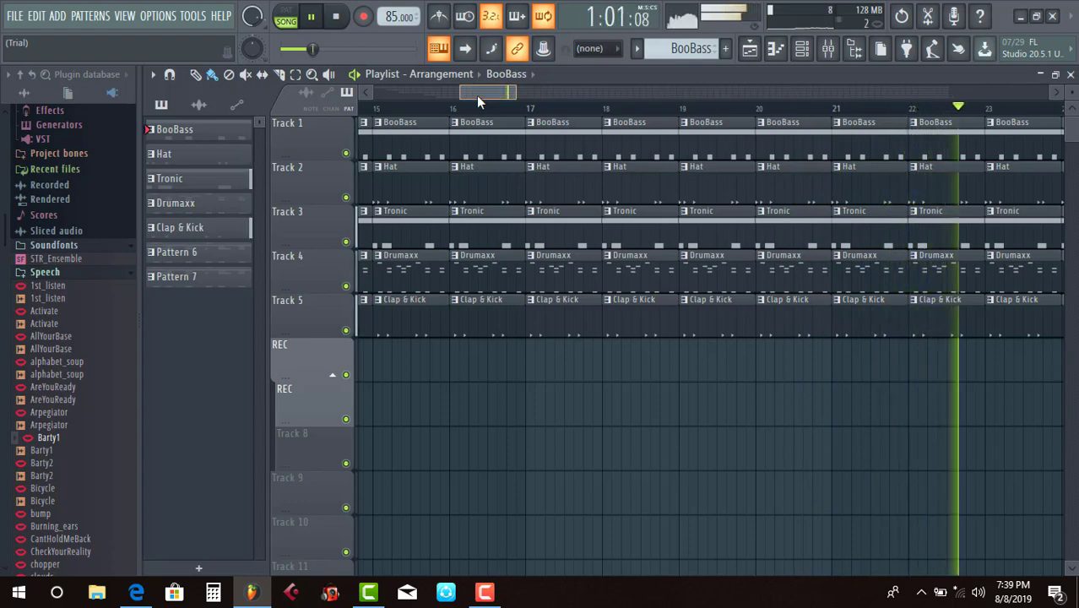
left_click_drag(476, 95, 525, 106)
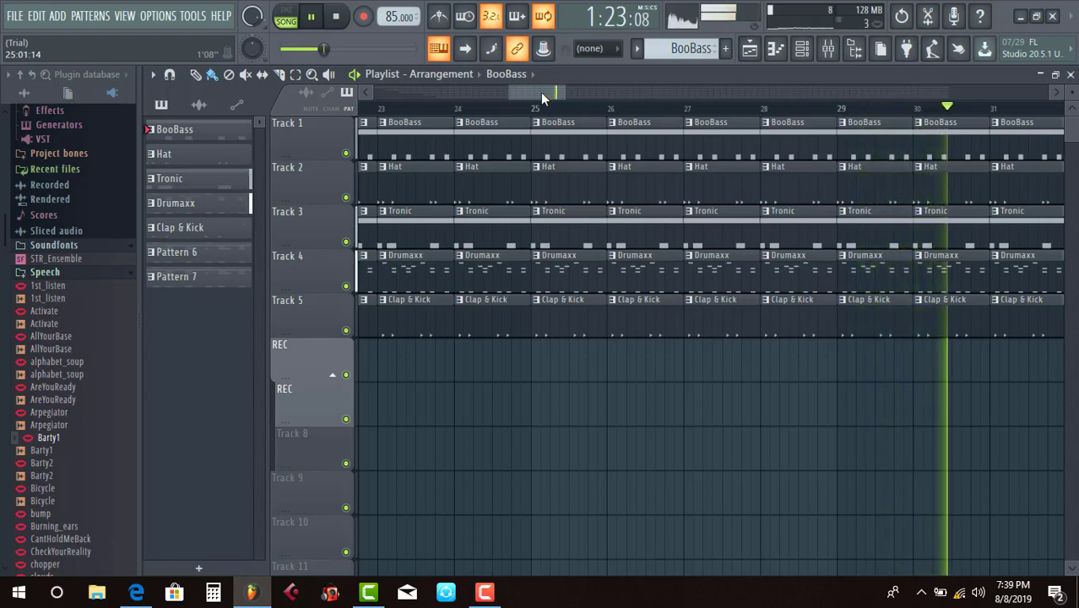
left_click_drag(540, 92, 575, 94)
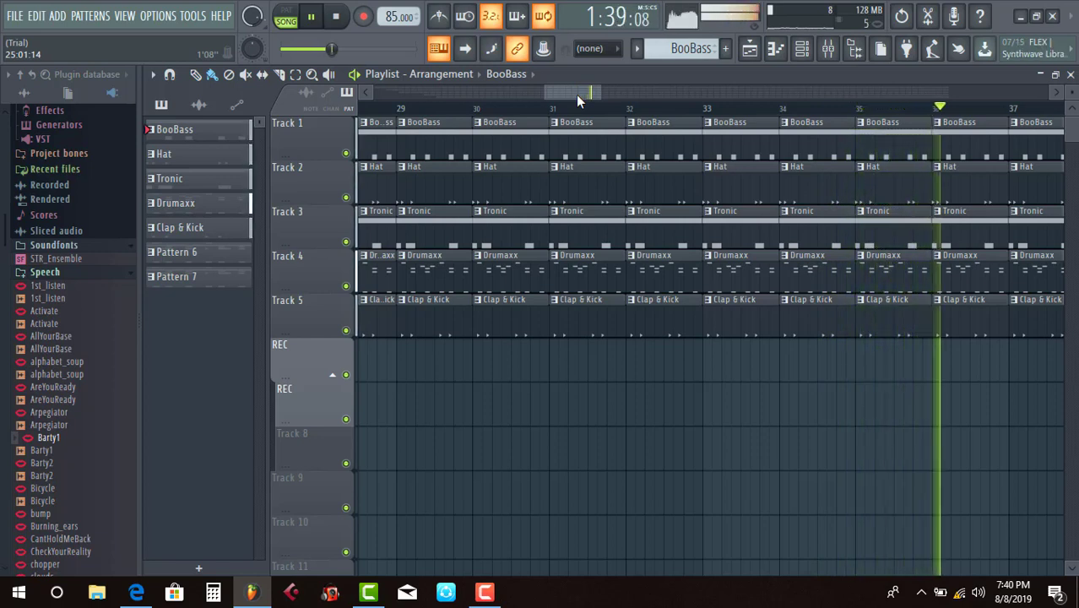
key("space")
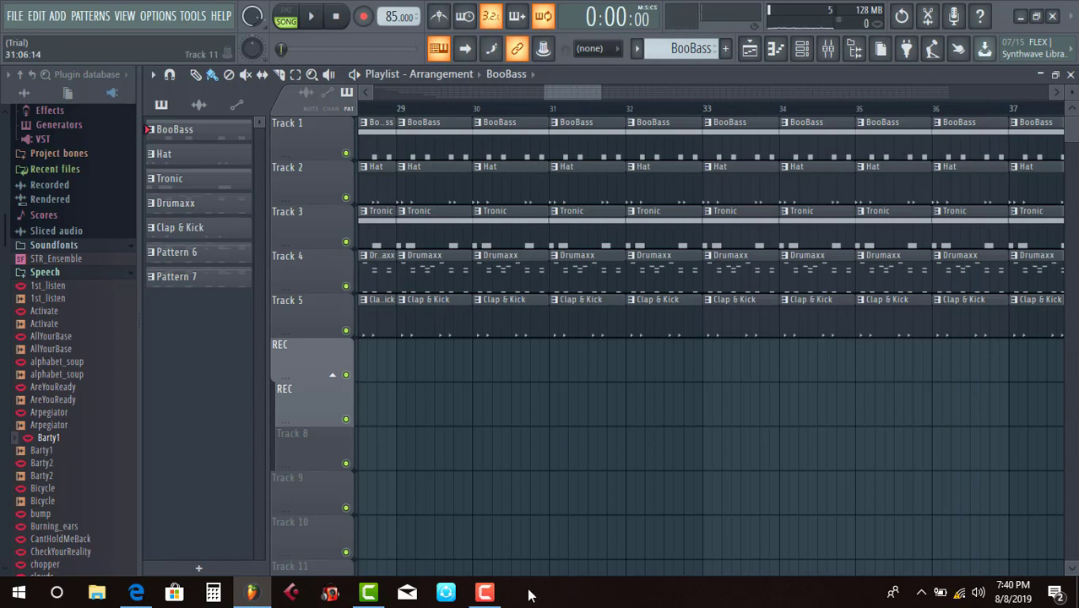
mouse_move(490, 593)
Open the BooBass channel's notes in the piano roll and play the BooBass pattern alone in pattern mode.
left_click(802, 50)
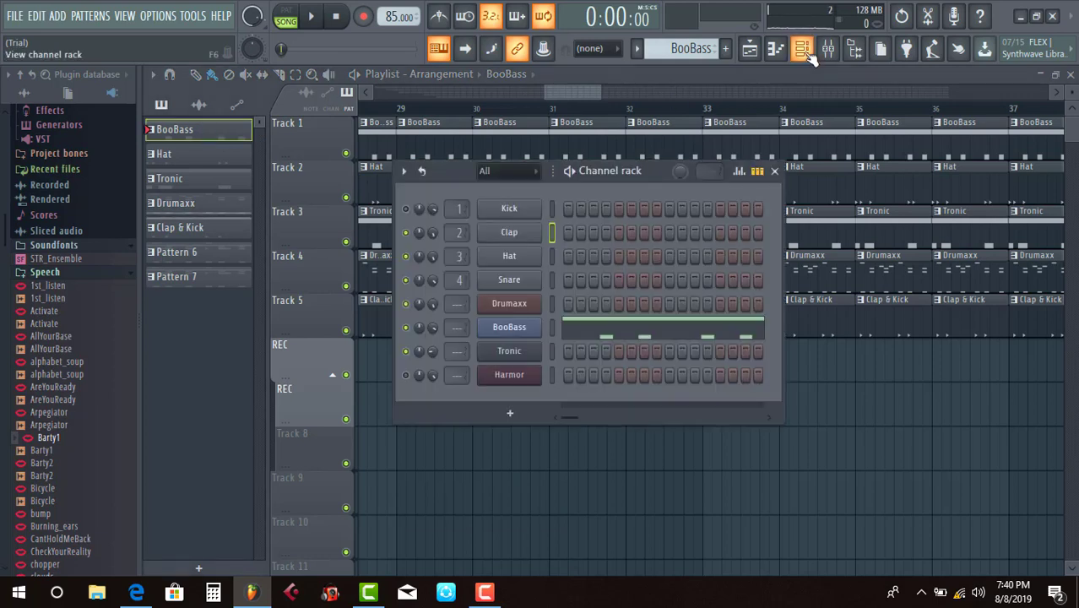
left_click(623, 333)
left_click(622, 331)
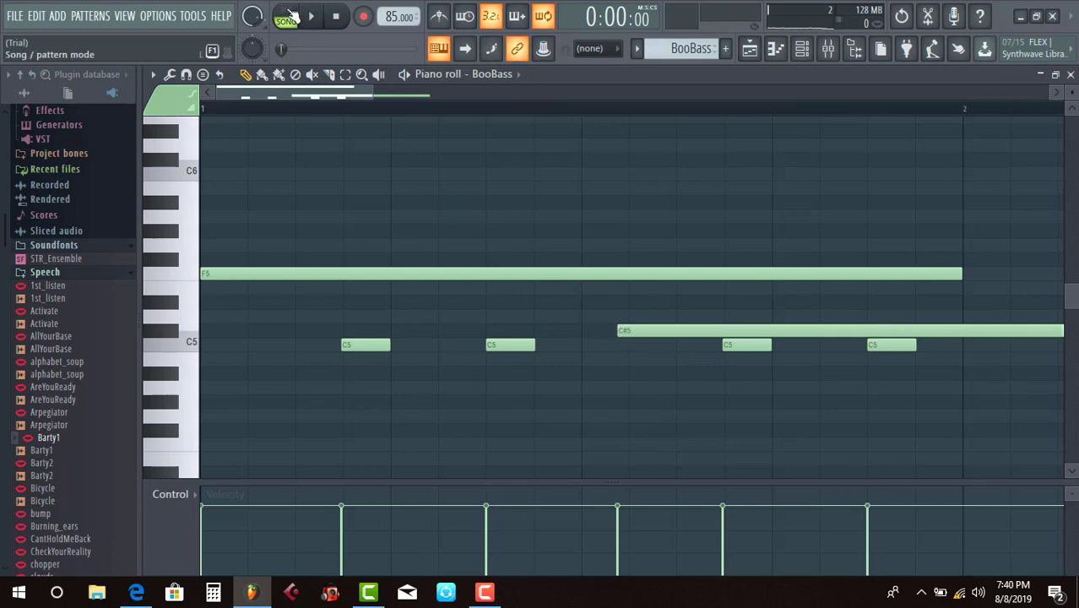
key("space")
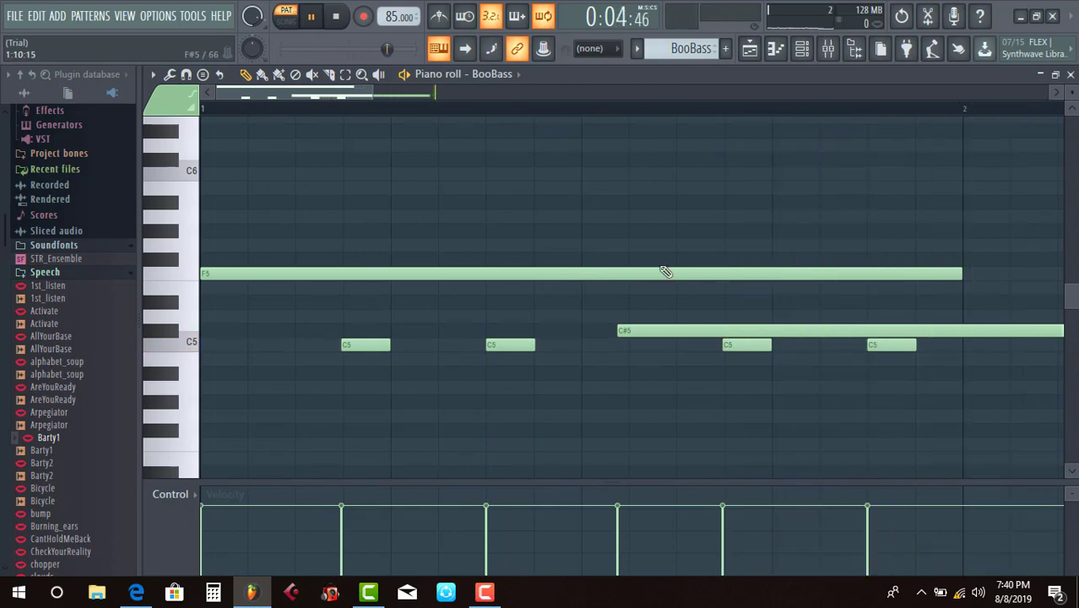
Delete the long C#5 note from the BooBass pattern and close the piano roll.
scroll(665, 272, "down", 1)
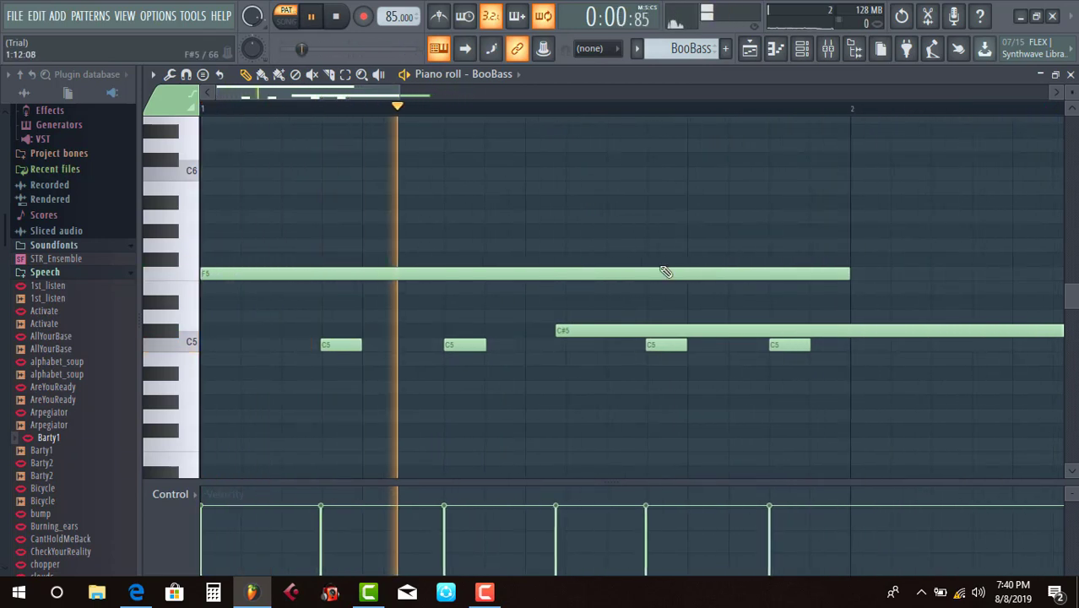
scroll(666, 272, "down", 1)
scroll(666, 272, "down", 1)
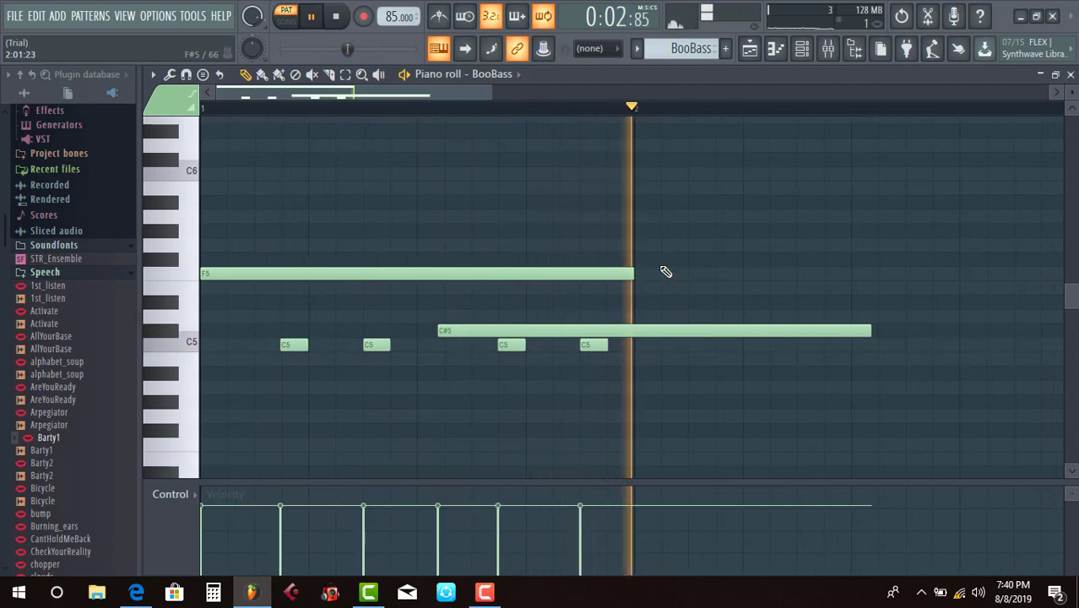
scroll(665, 272, "down", 1)
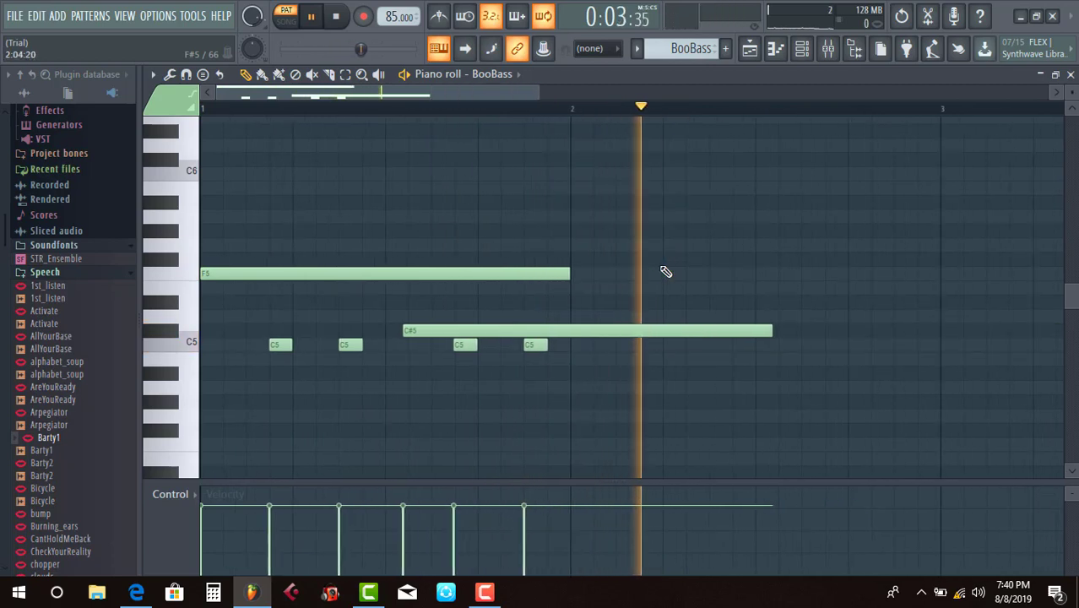
right_click(541, 329)
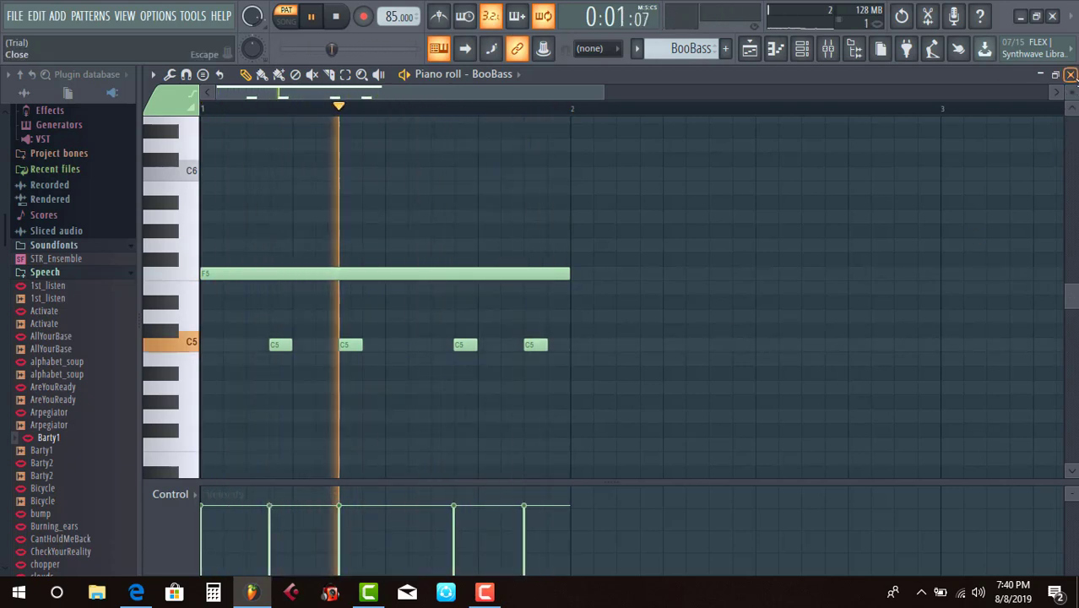
left_click(1070, 75)
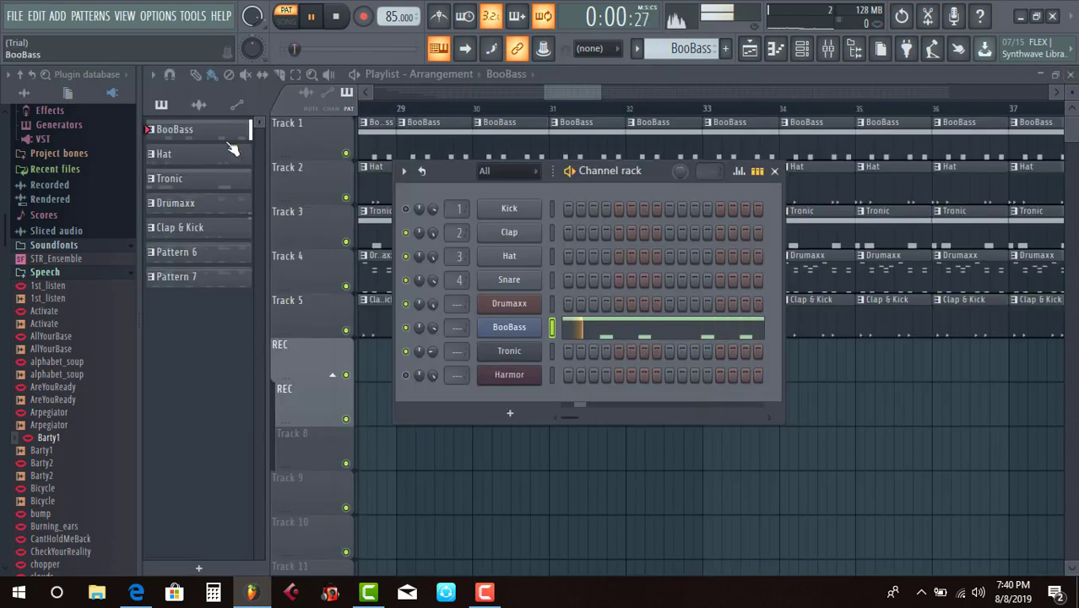
Play the Hat pattern and examine its step sequence in the channel rack.
key("F6")
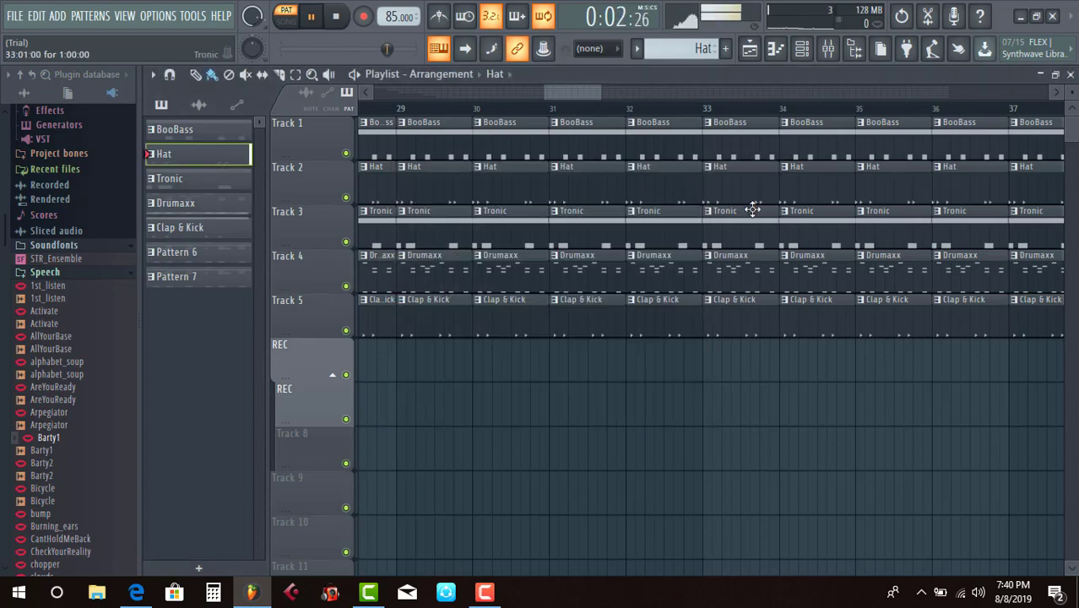
left_click(803, 51)
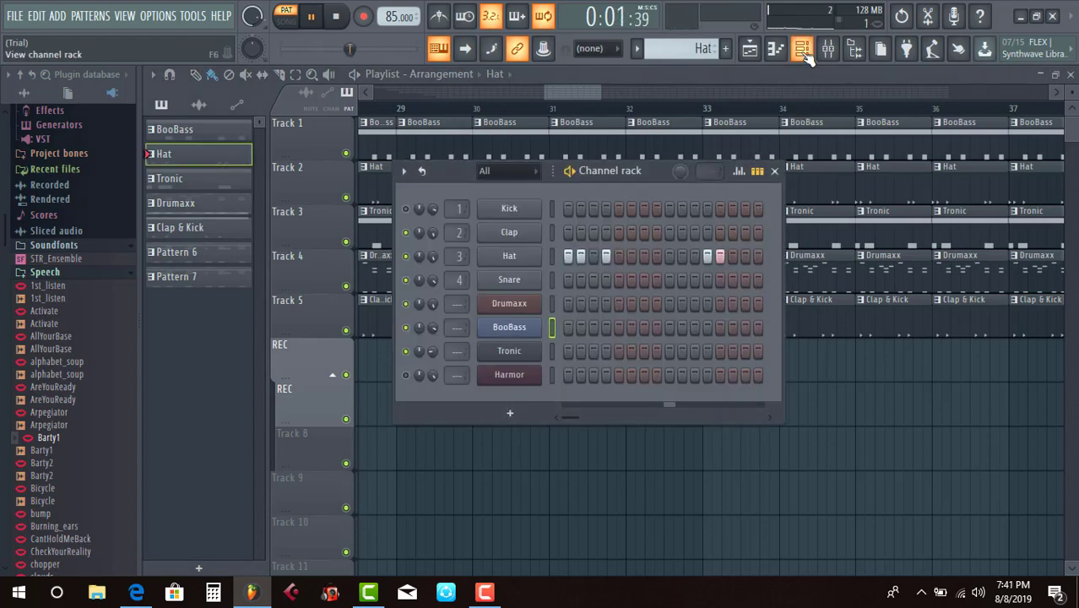
left_click(568, 256)
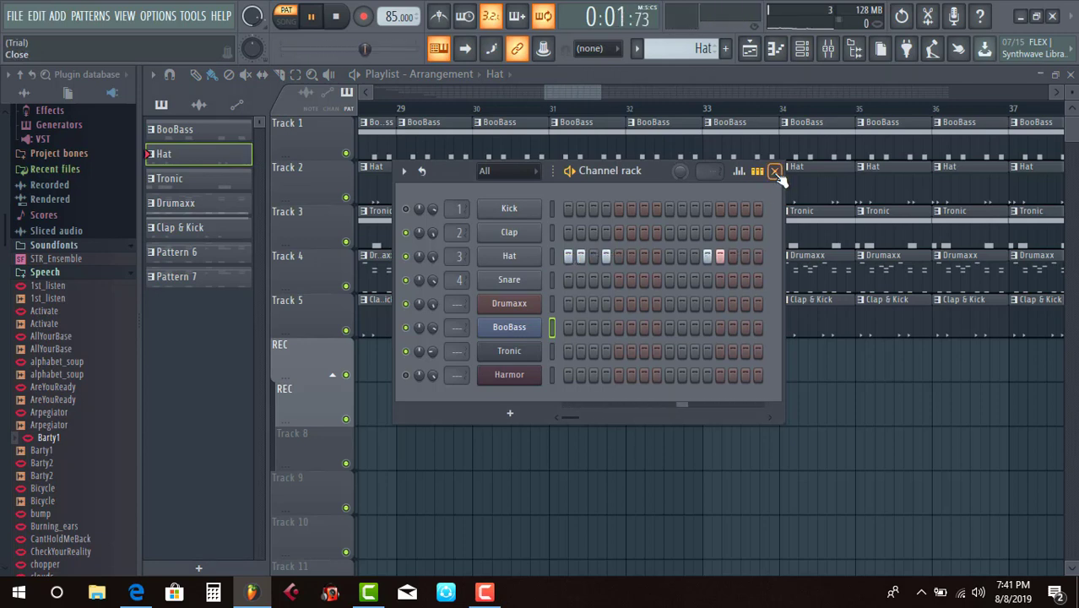
Play the Tronic pattern and examine its notes in the piano roll.
left_click(218, 180)
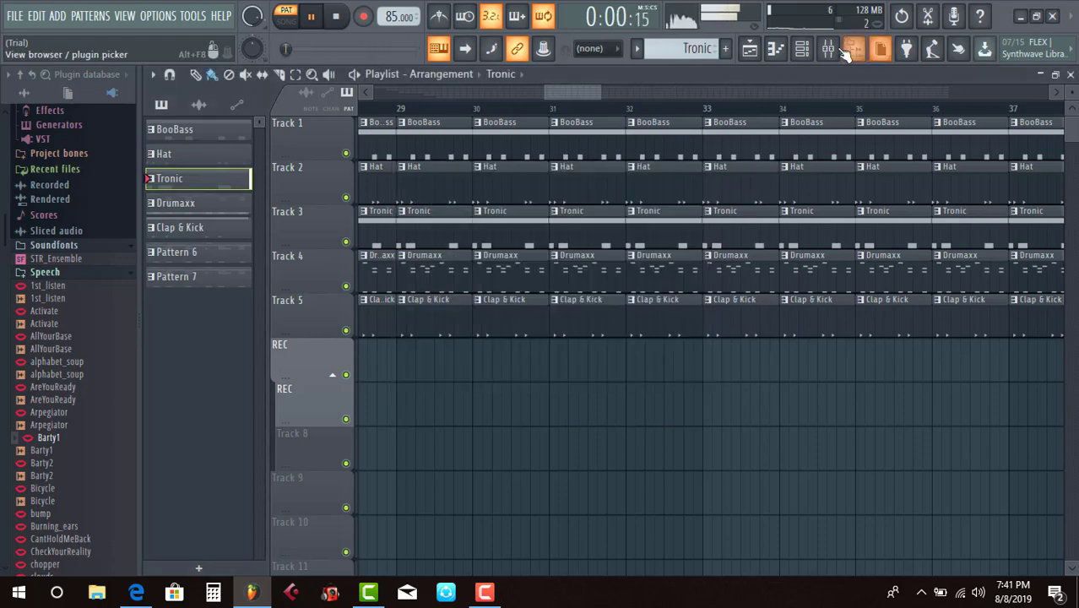
left_click(805, 50)
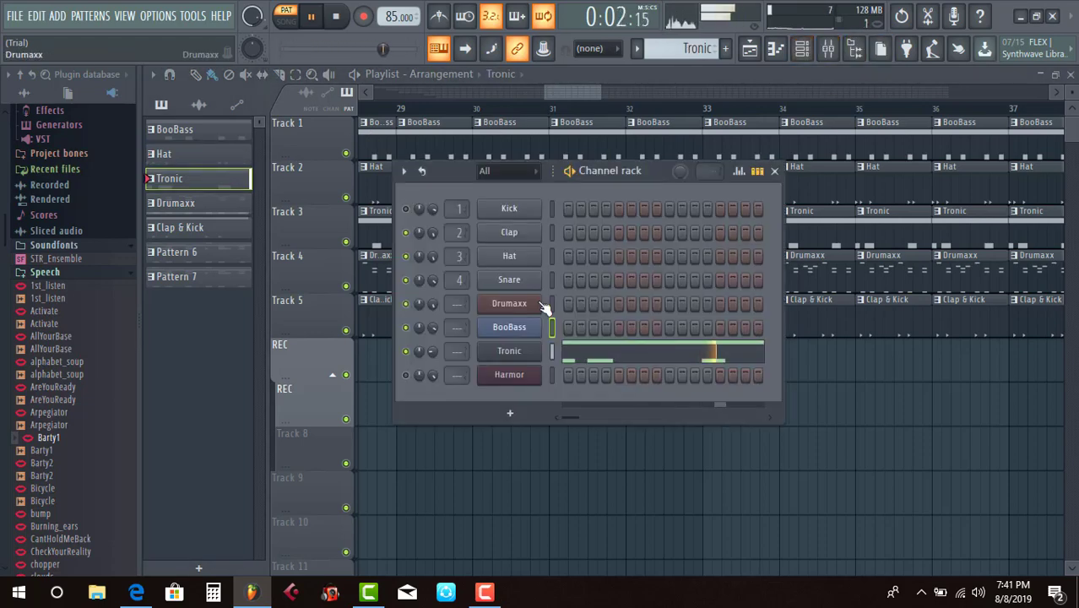
left_click(633, 363)
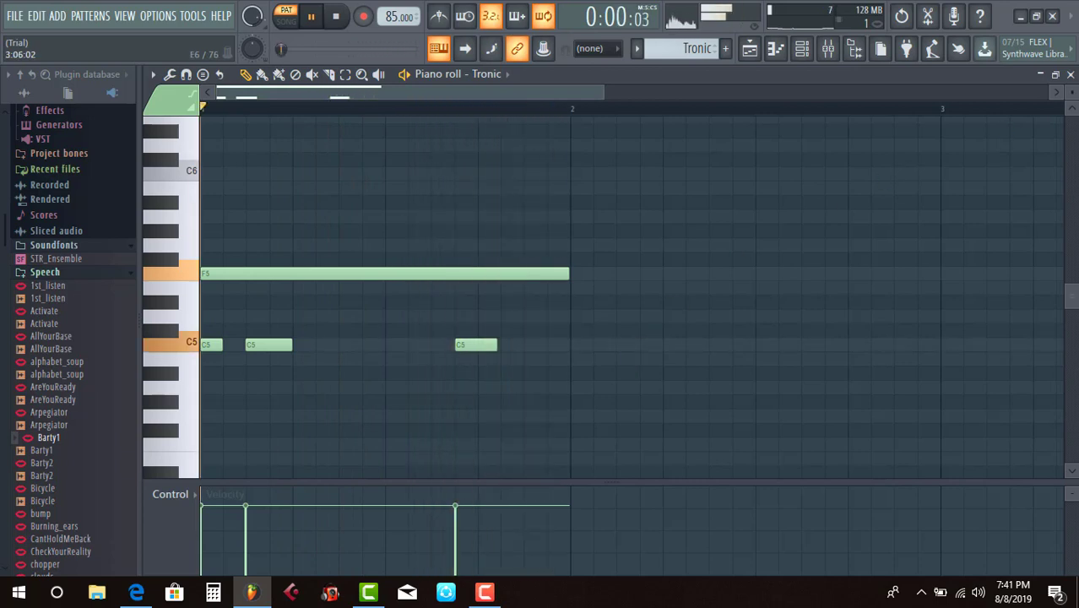
left_click(1070, 74)
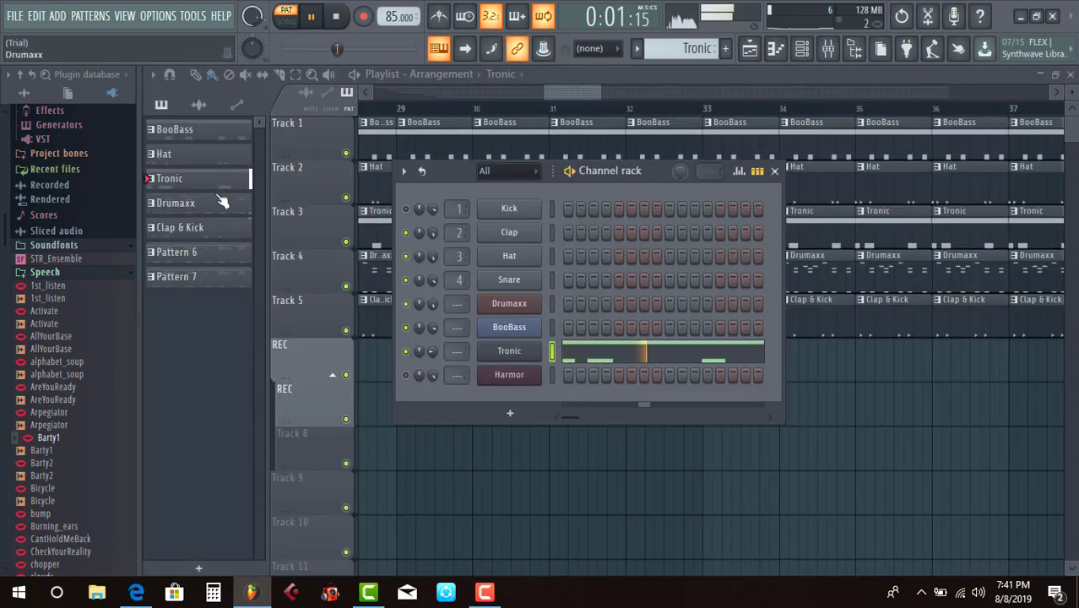
Play the Drumaxx pattern and examine its pattern and cymbal notes in the piano roll.
left_click(197, 181)
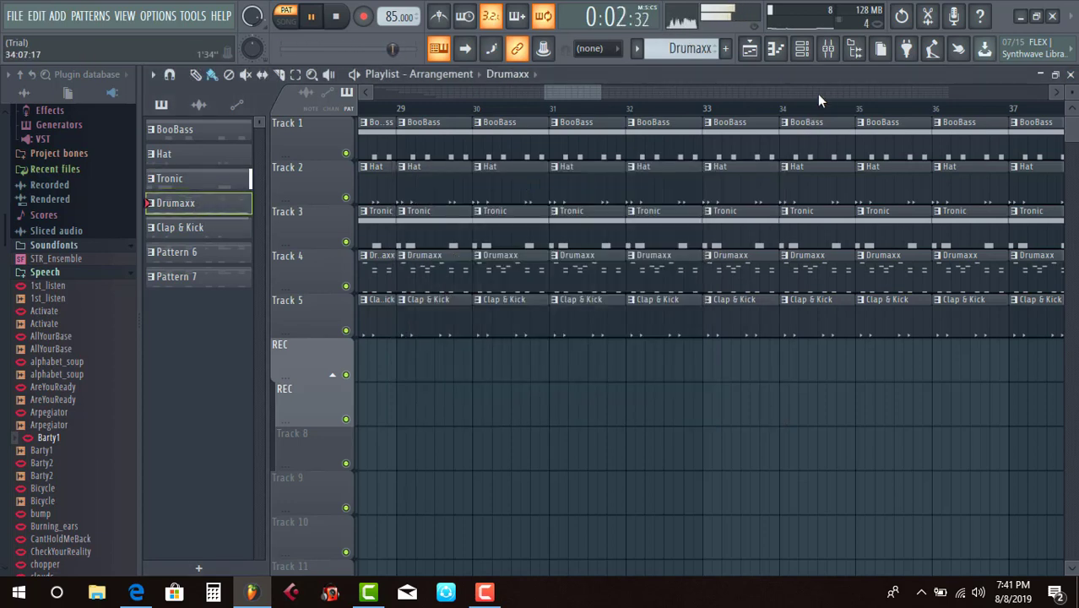
left_click(803, 52)
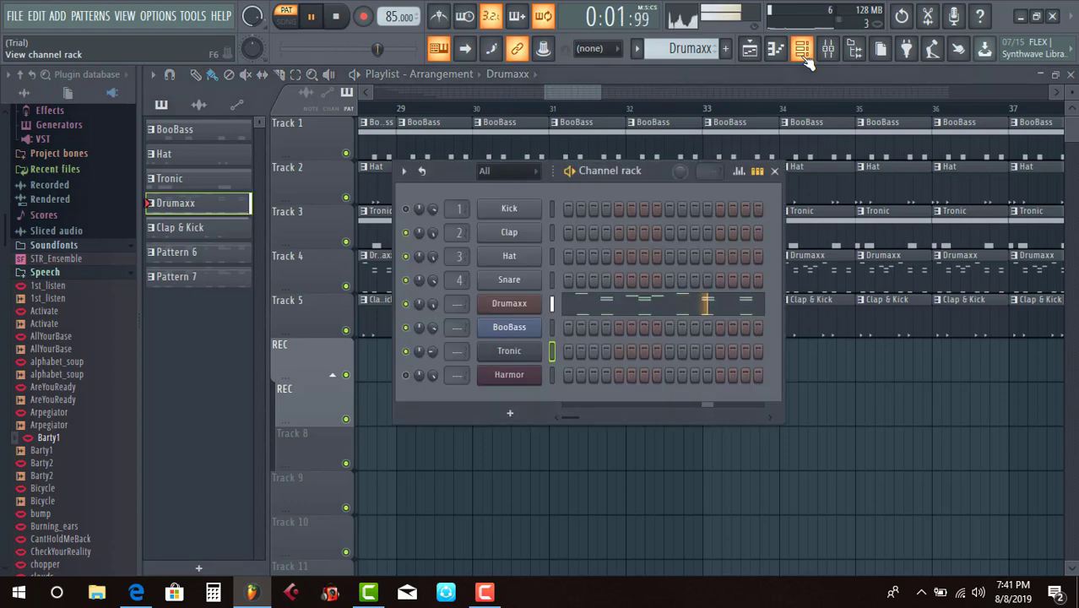
left_click(665, 310)
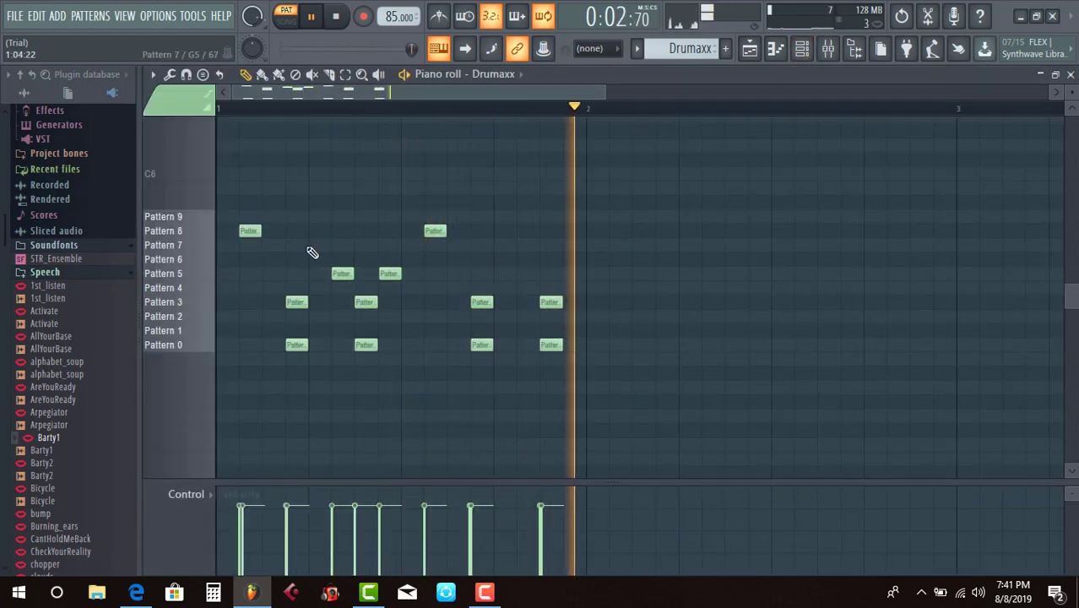
scroll(313, 252, "down", 4)
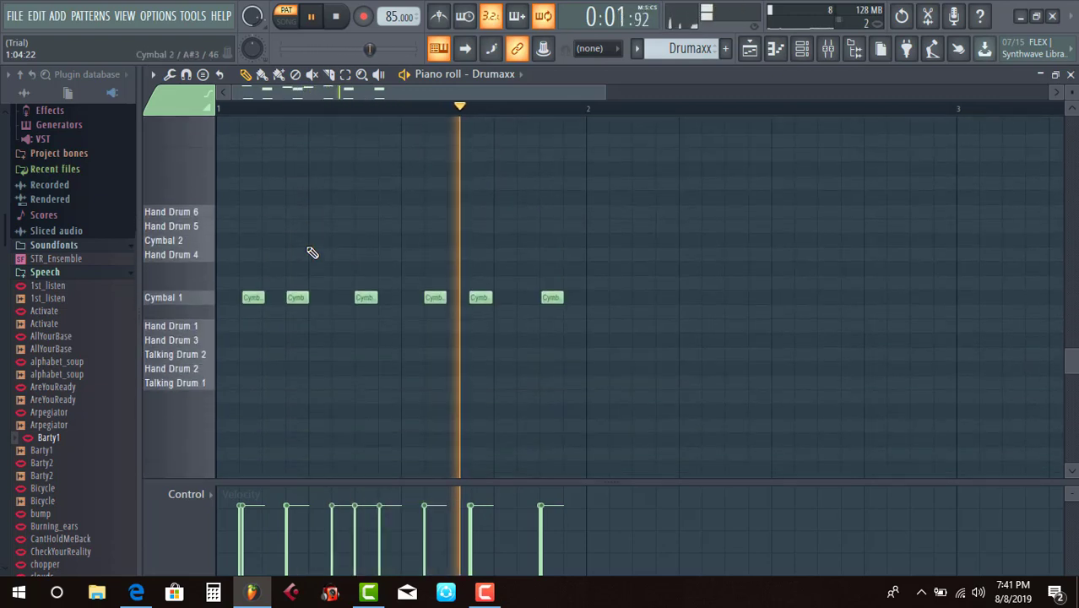
scroll(312, 252, "up", 4)
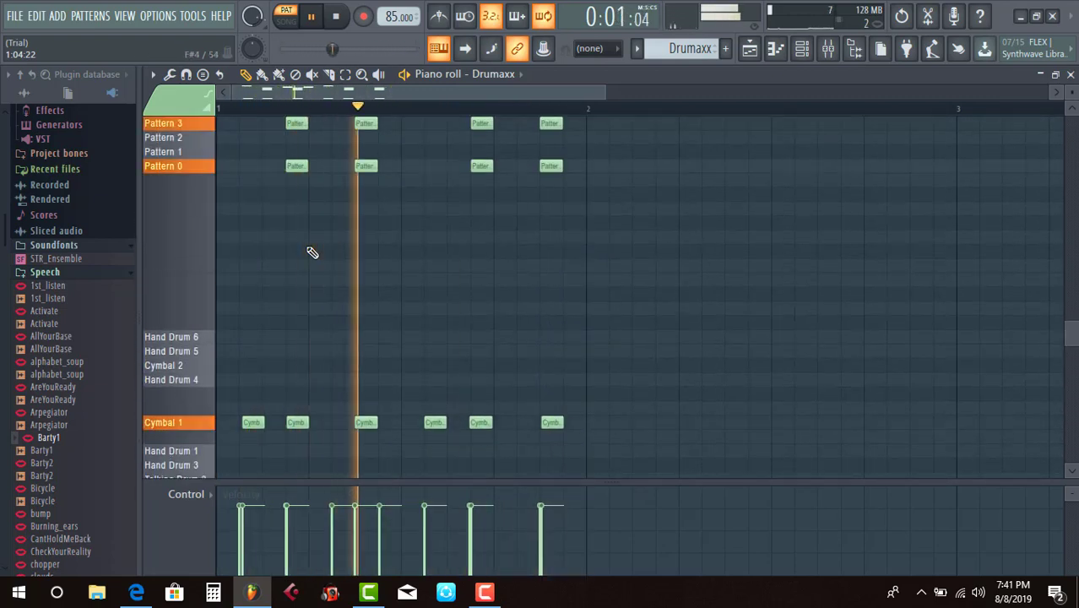
scroll(313, 252, "up", 2)
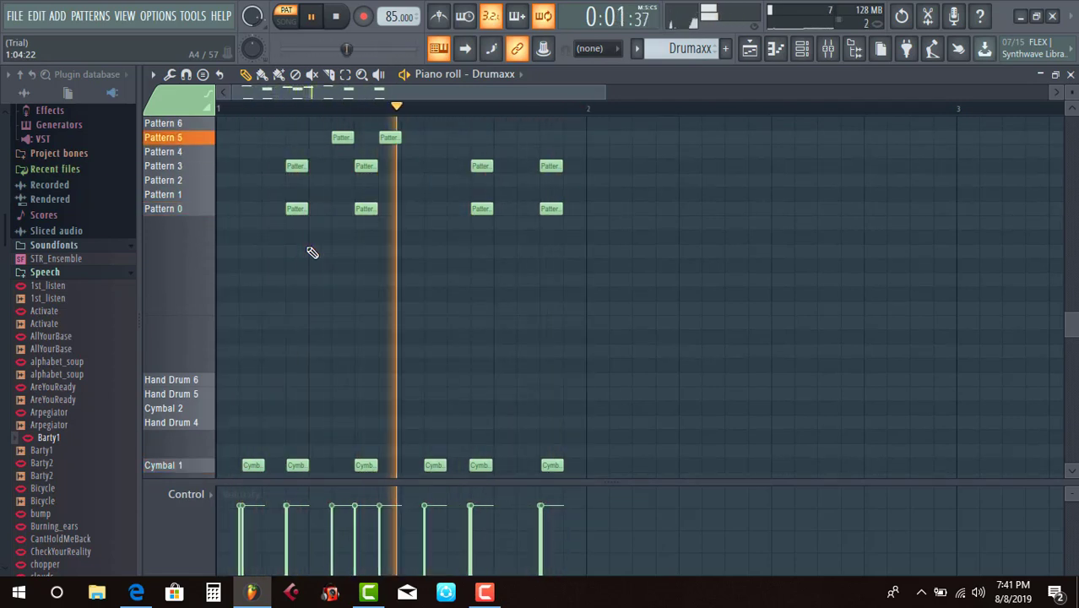
scroll(313, 253, "up", 5)
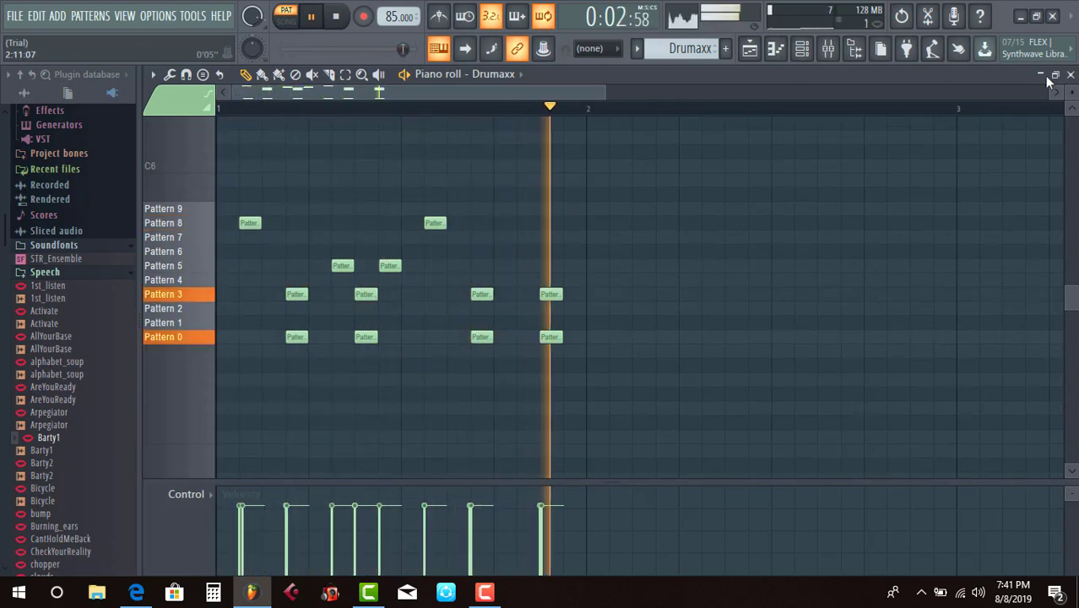
left_click(1069, 74)
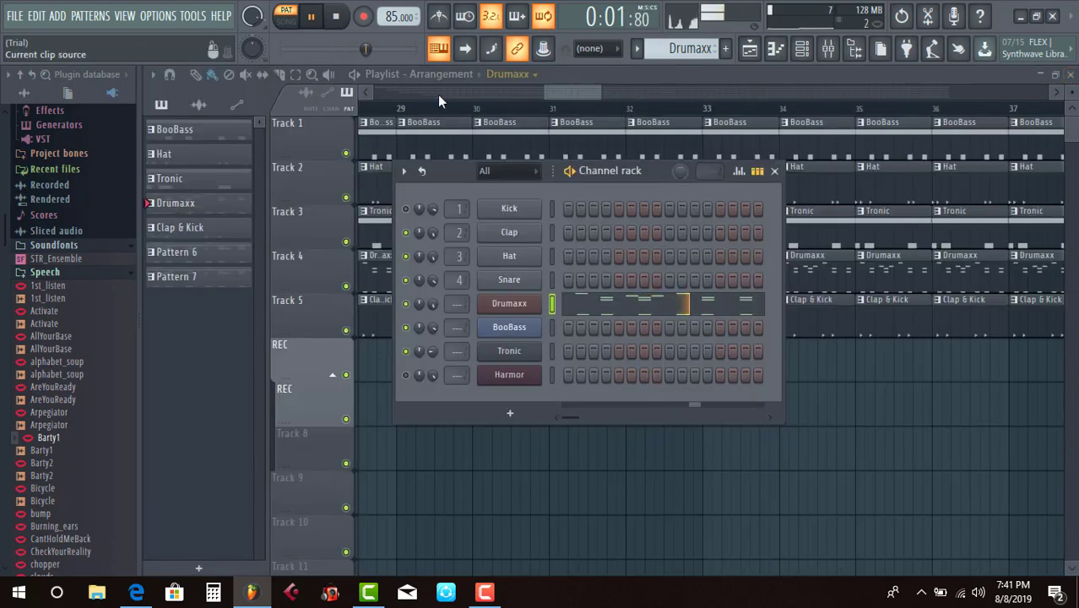
Play the Clap & Kick pattern and Pattern 6, examining the channel rack sequence of each.
key("F6")
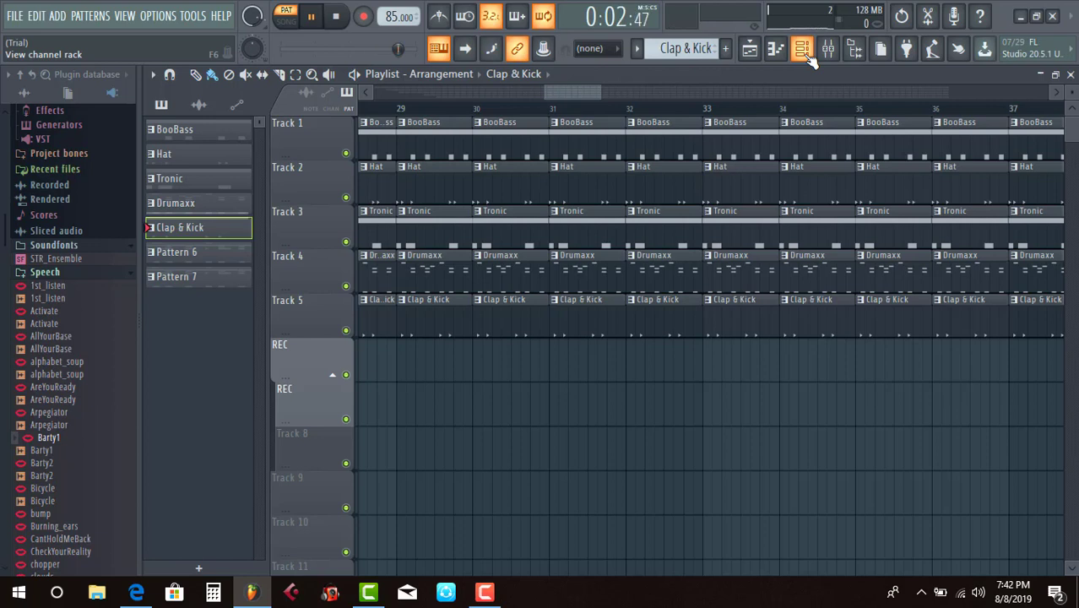
left_click(806, 58)
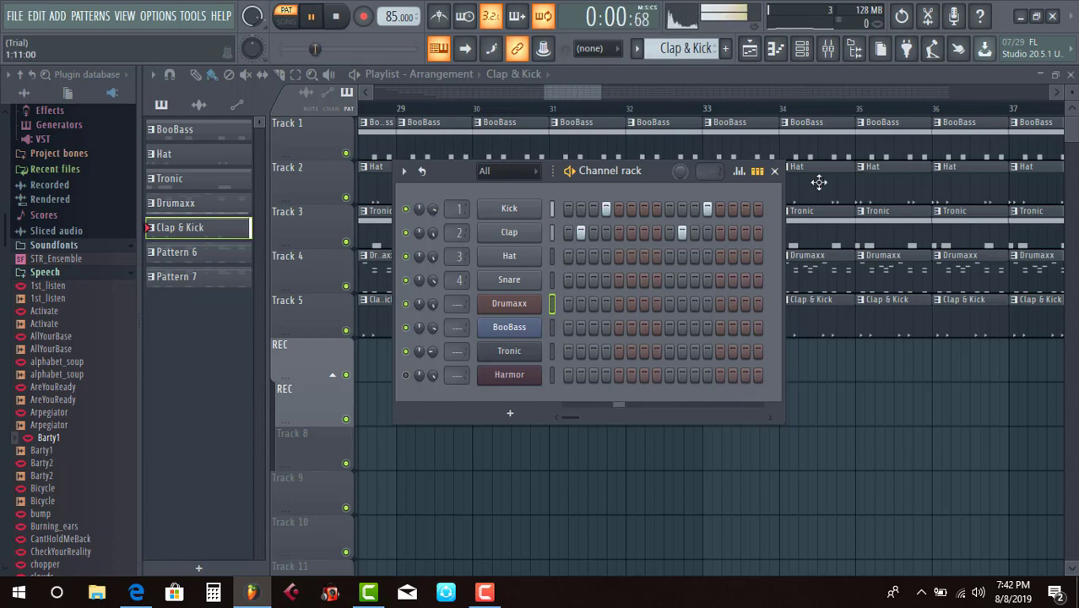
left_click(775, 173)
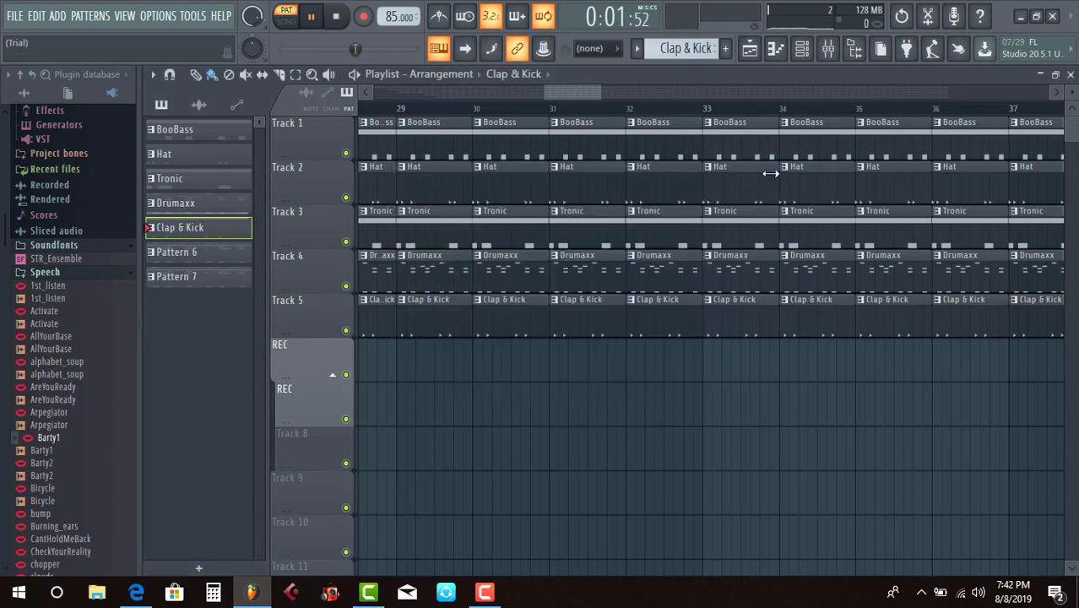
left_click(208, 255)
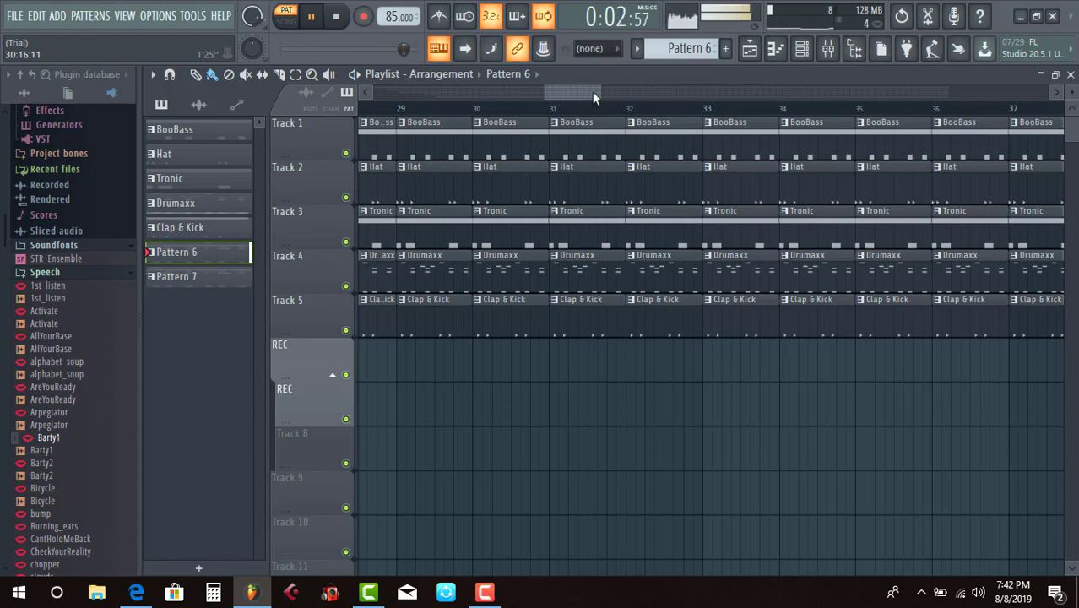
left_click(803, 49)
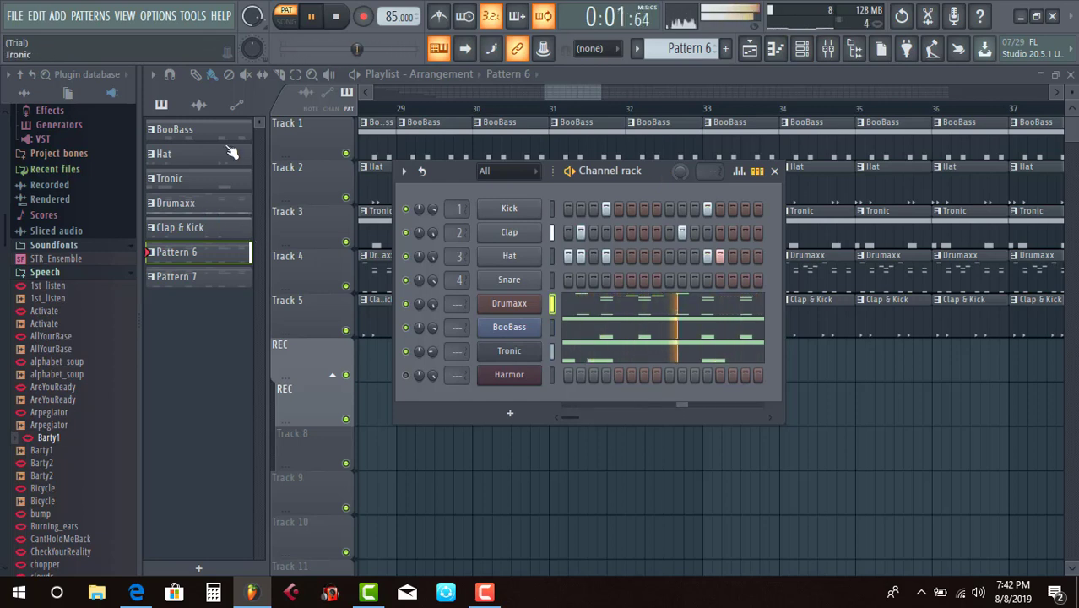
Switch to song mode, play the full arrangement in the playlist to about bar 16, and stop playback.
left_click(288, 21)
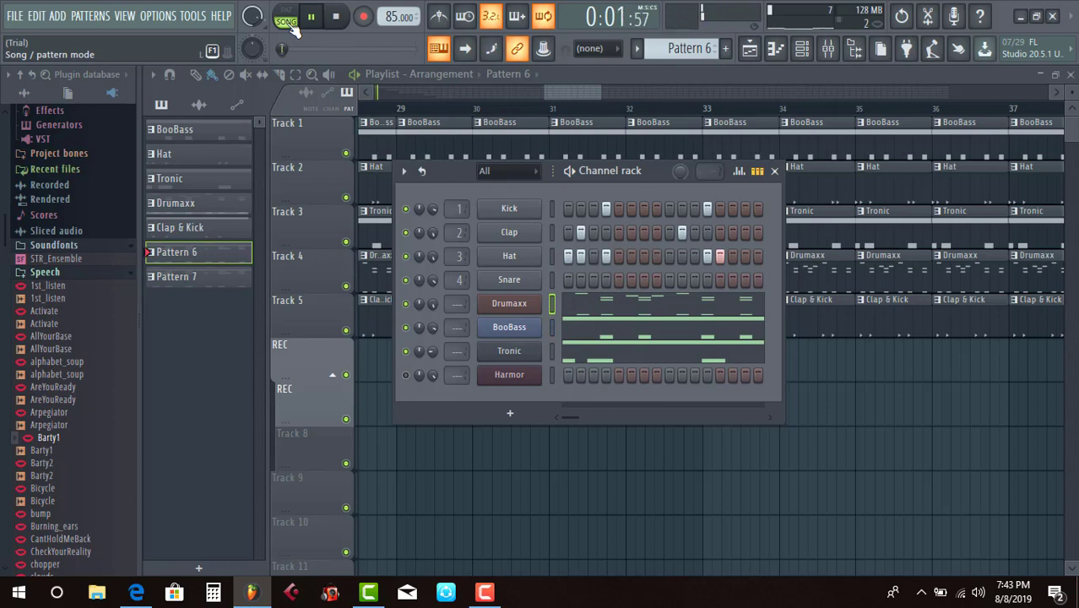
left_click(774, 171)
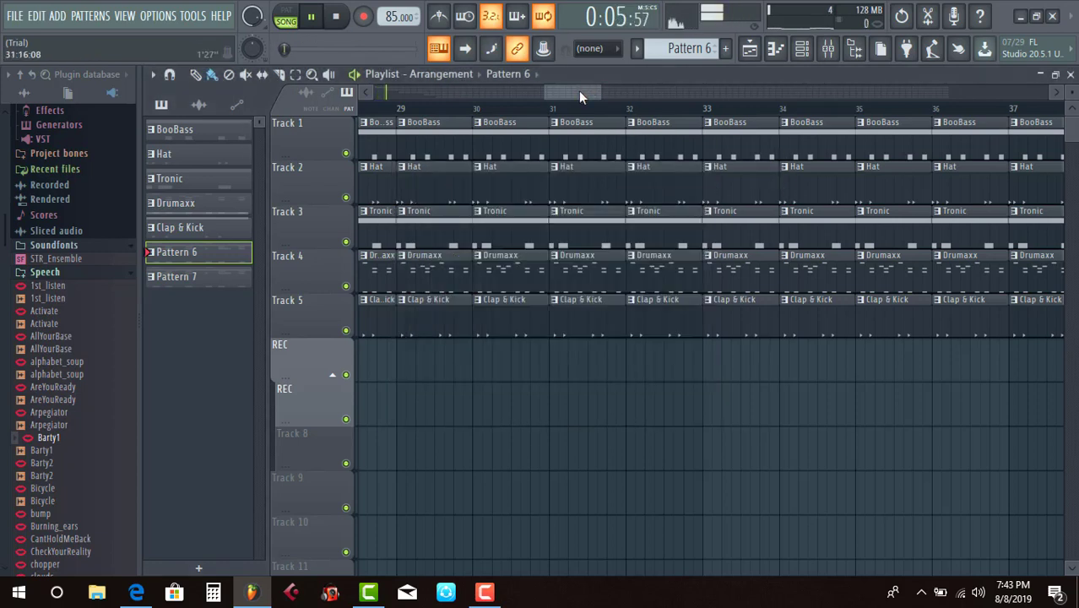
left_click_drag(579, 90, 469, 98)
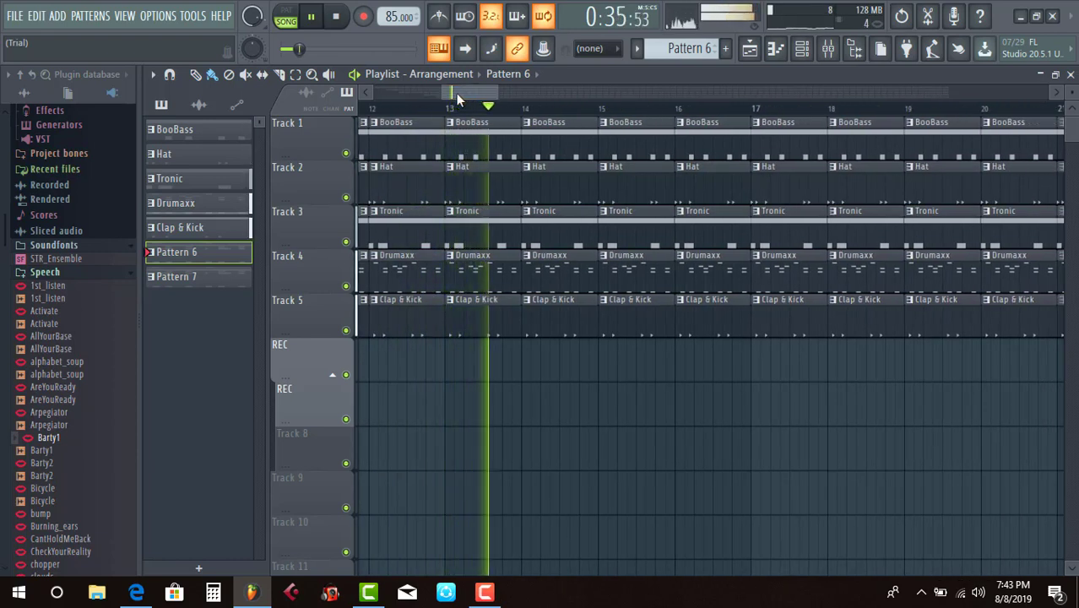
left_click_drag(454, 94, 462, 95)
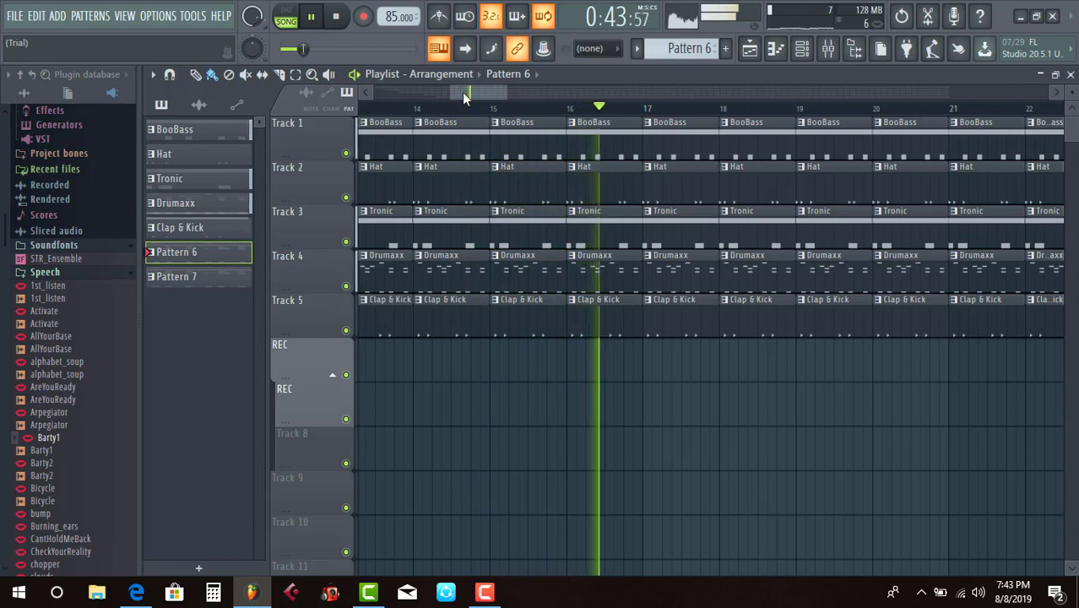
key("space")
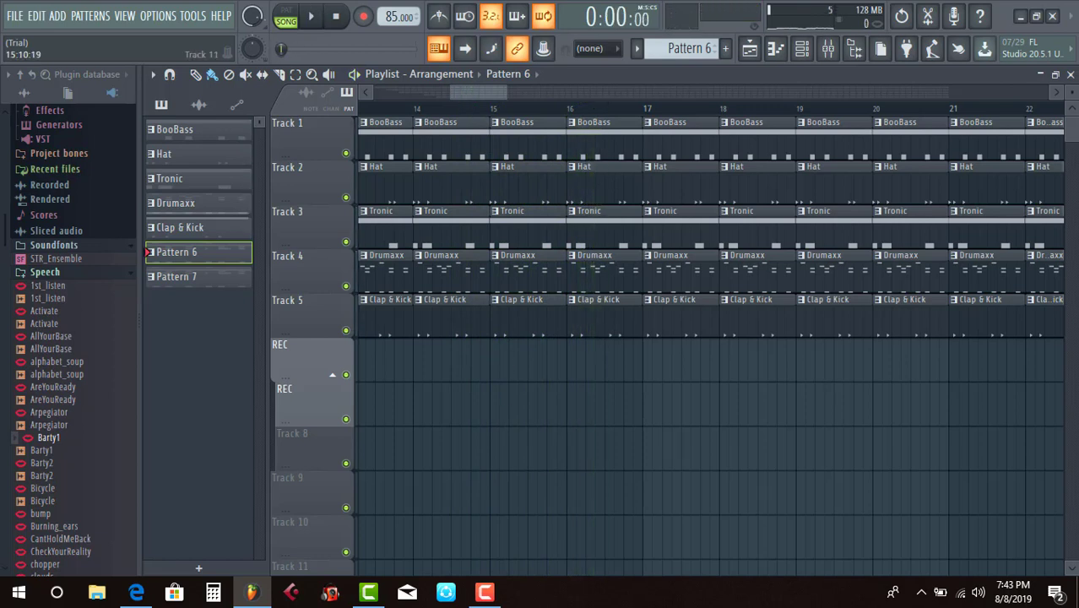
left_click(485, 593)
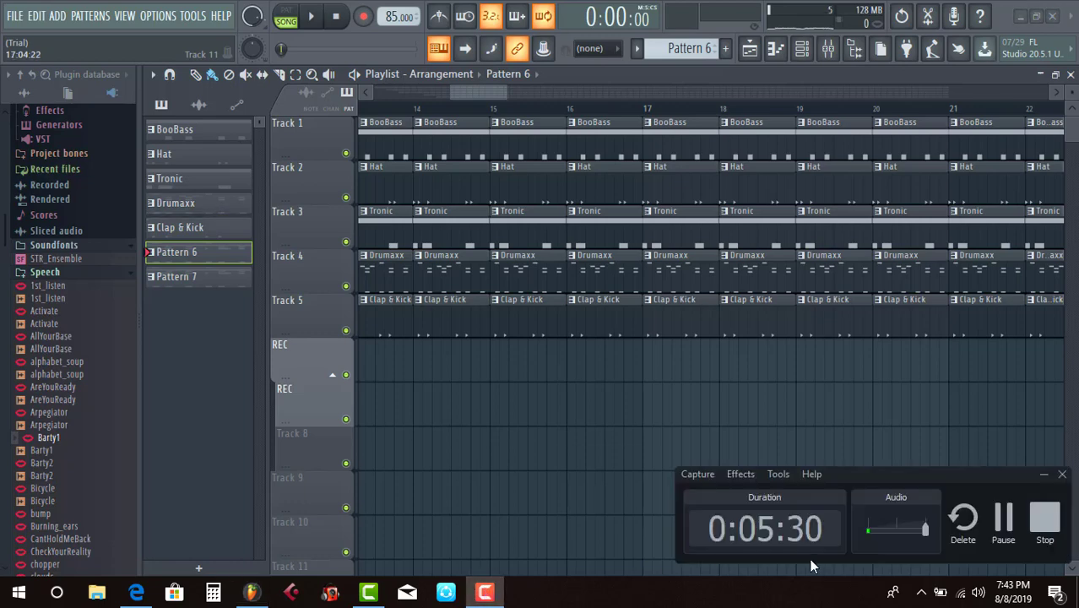